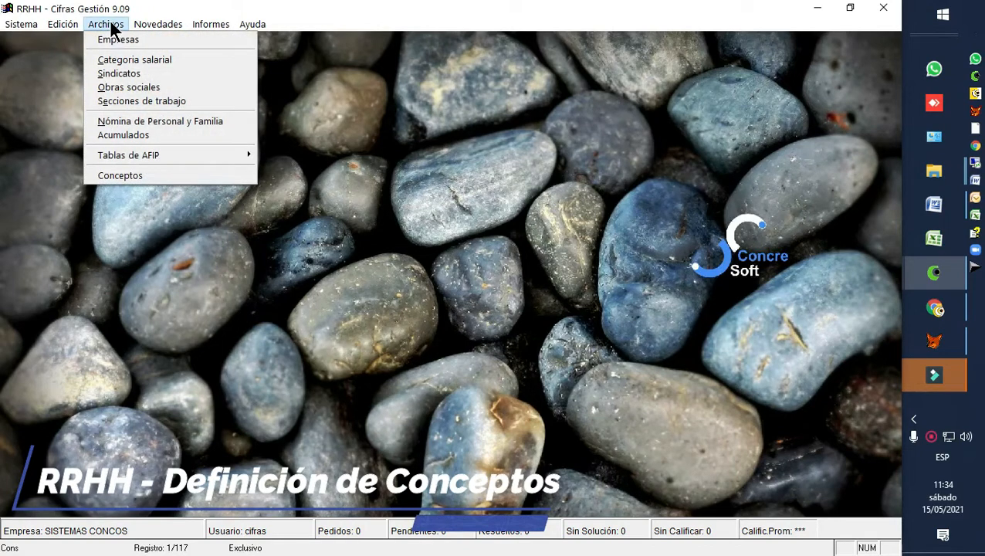
Step: Open the payroll concepts maintenance form and bring up concept 110, DIAS DE LICENCIA
left_click(130, 175)
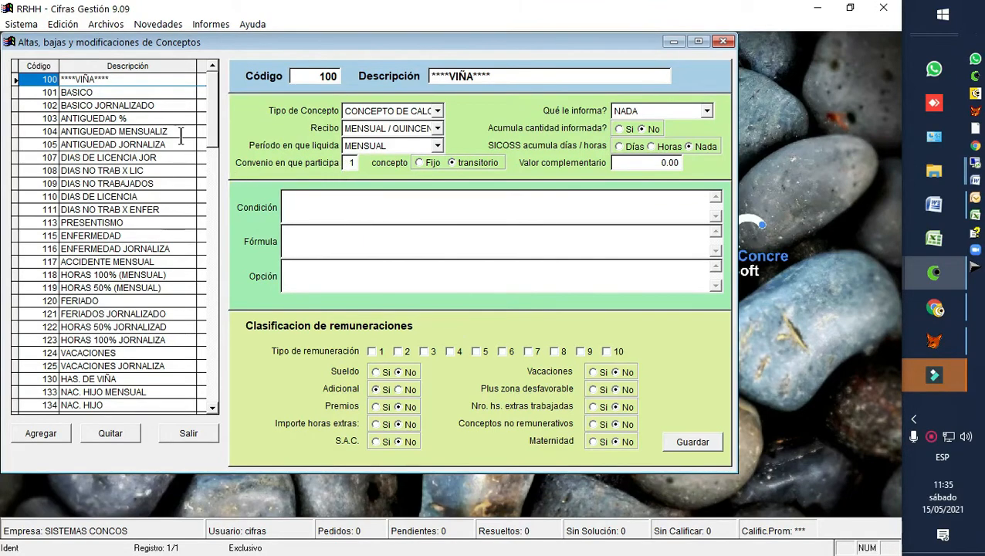
left_click(114, 92)
left_click(116, 132)
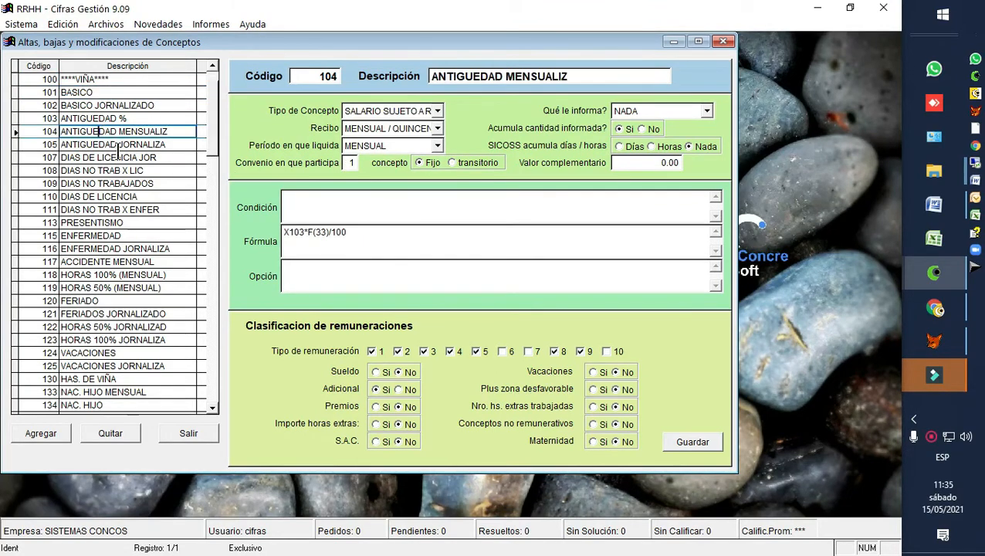
left_click(134, 196)
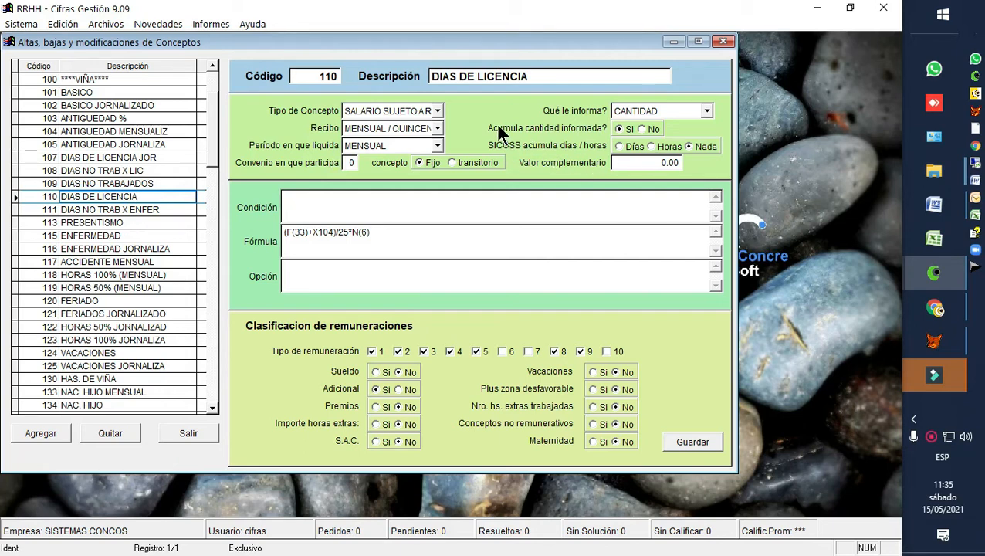
Step: Examine the code, description, formula and remuneration types of concept 110, DIAS DE LICENCIA
left_click(437, 80)
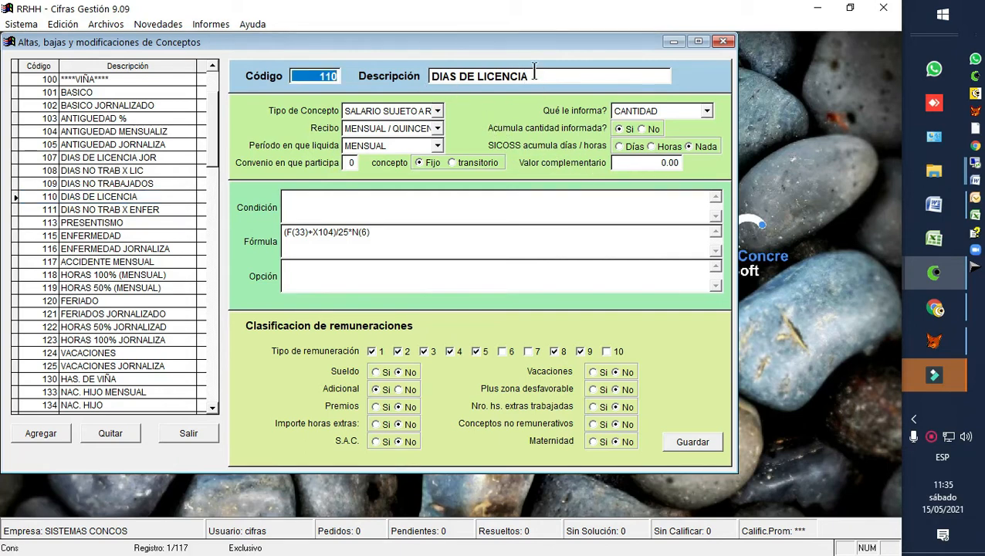
left_click_drag(534, 74, 330, 72)
left_click(316, 74)
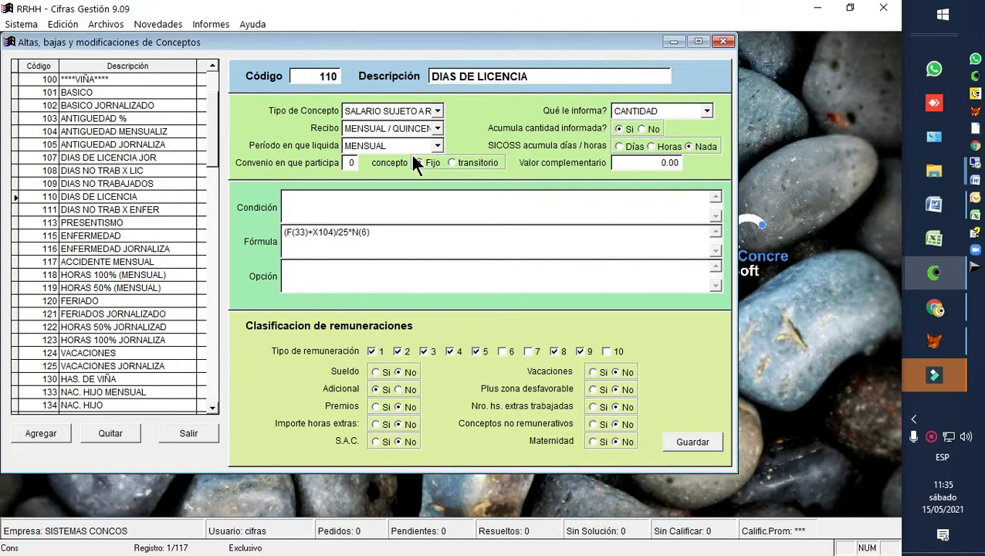
left_click(322, 233)
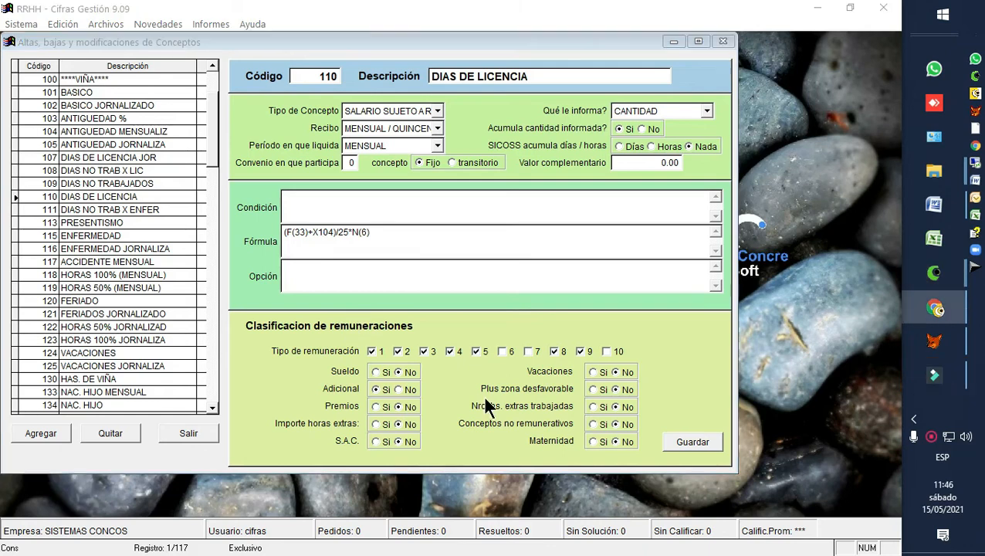
left_click(372, 351)
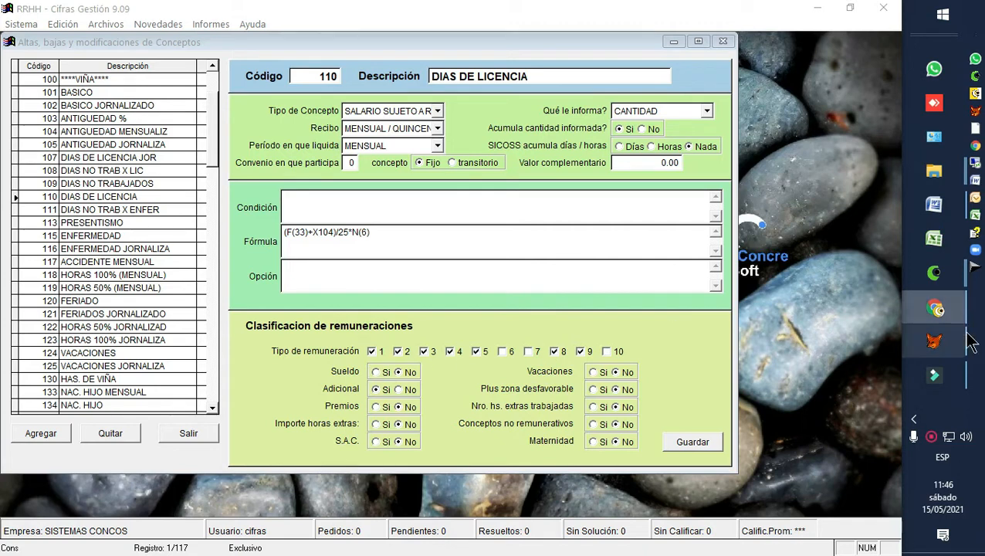
Step: Switch to the open RRHH window that shows the tabular report
mouse_move(938, 274)
mouse_move(830, 386)
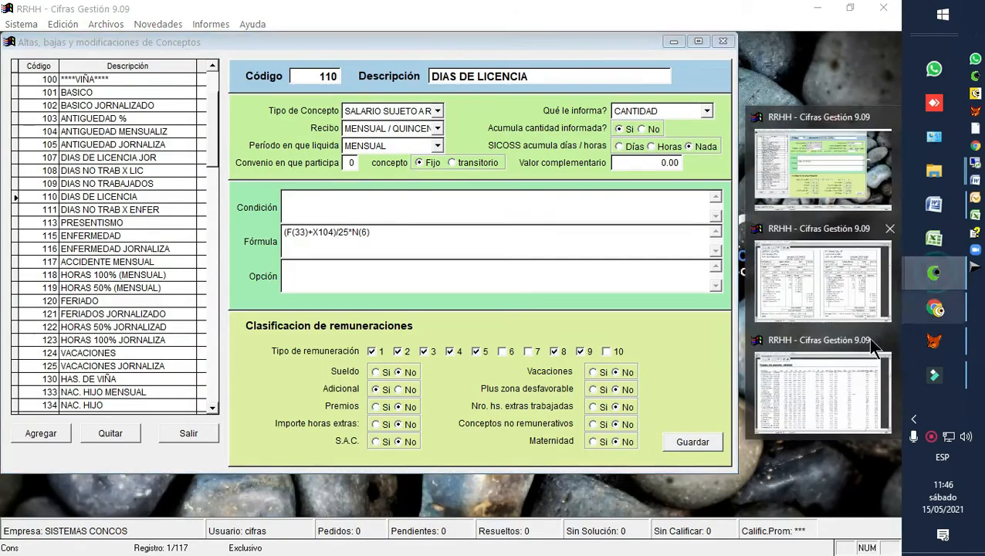
left_click(834, 386)
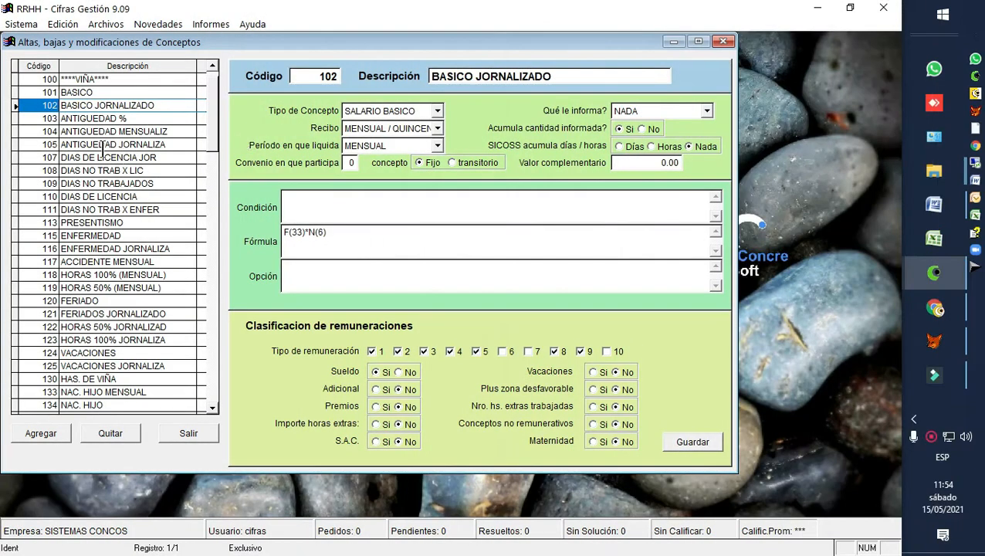
Step: Review the definitions of the first concepts in the list, from 101 BASICO to 103 ANTIGUEDAD %
left_click(77, 123)
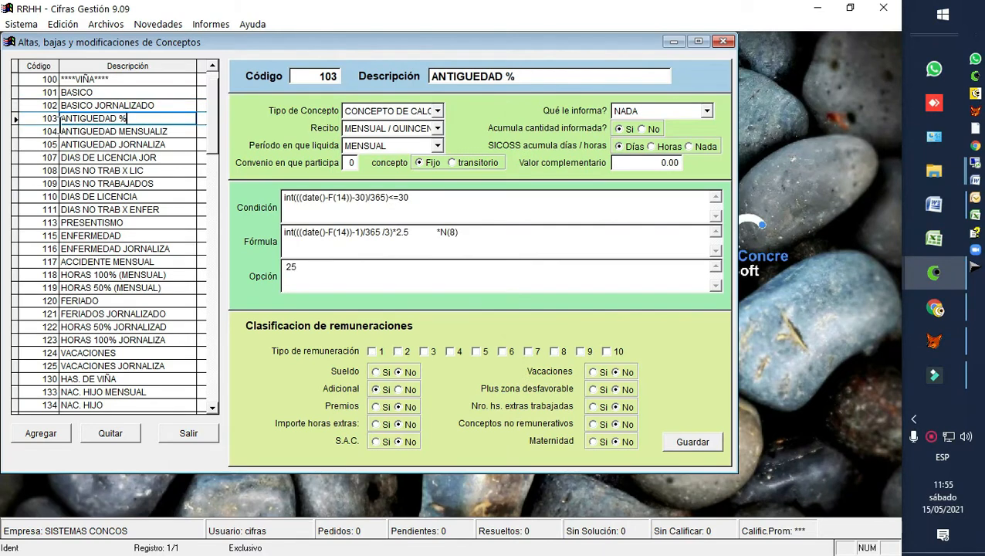
left_click(54, 79)
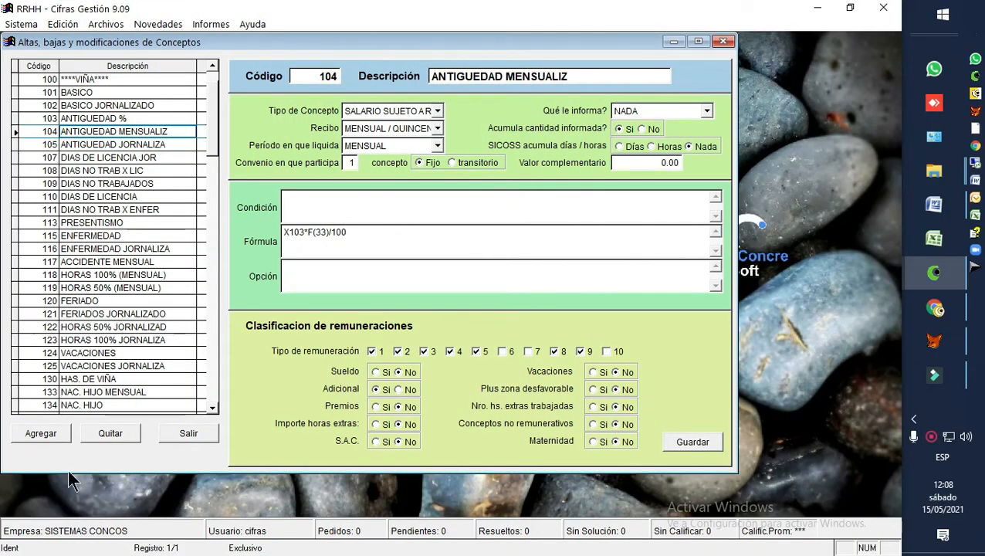
left_click(90, 92)
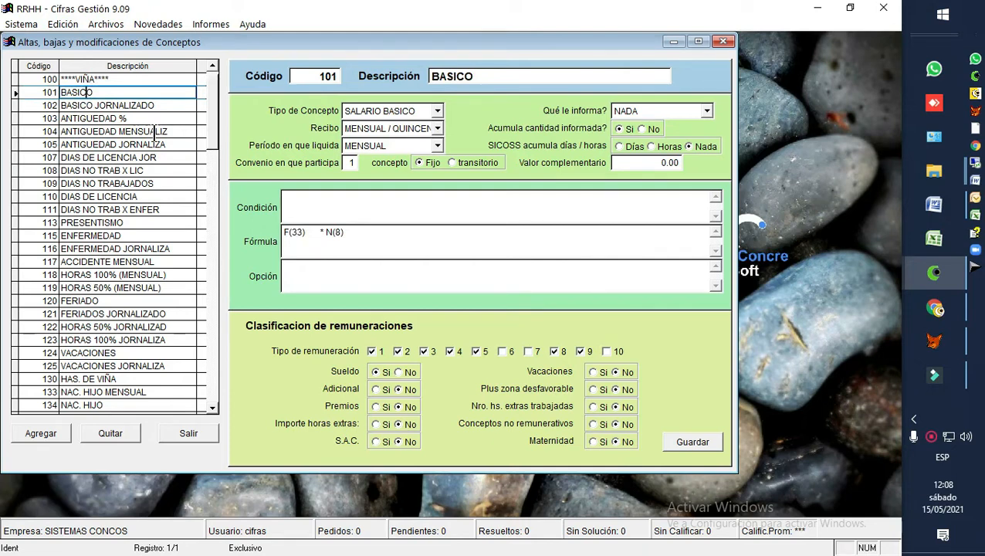
key("Down")
key("Up")
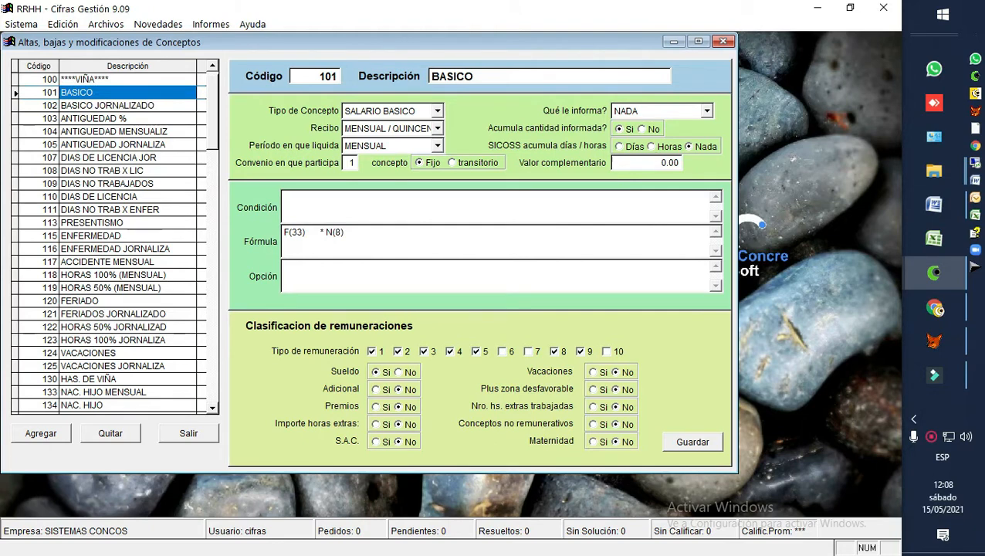
key("Down")
key("Down")
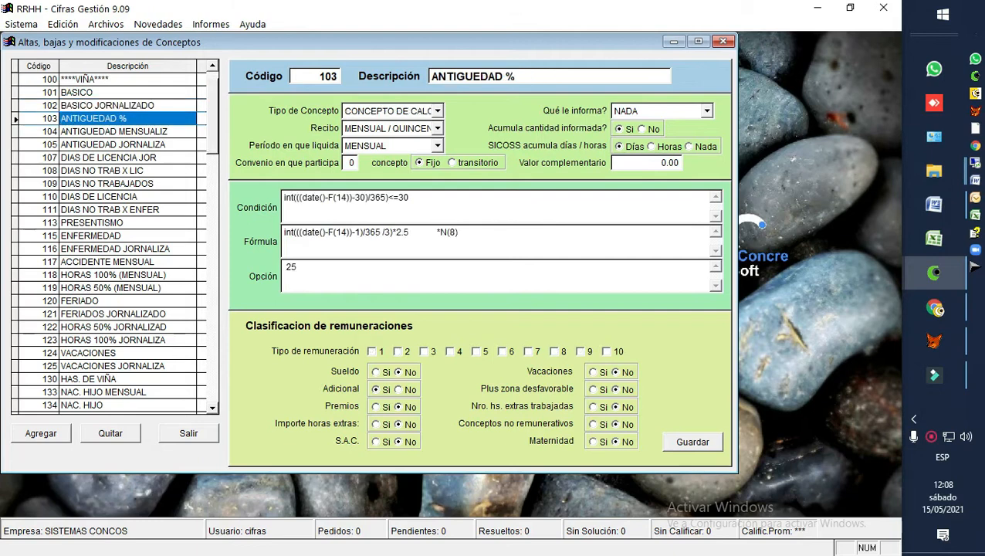
Step: Go through the concept definitions in order from 101 BASICO to 105 ANTIGUEDAD JORNALIZA
left_click(108, 93)
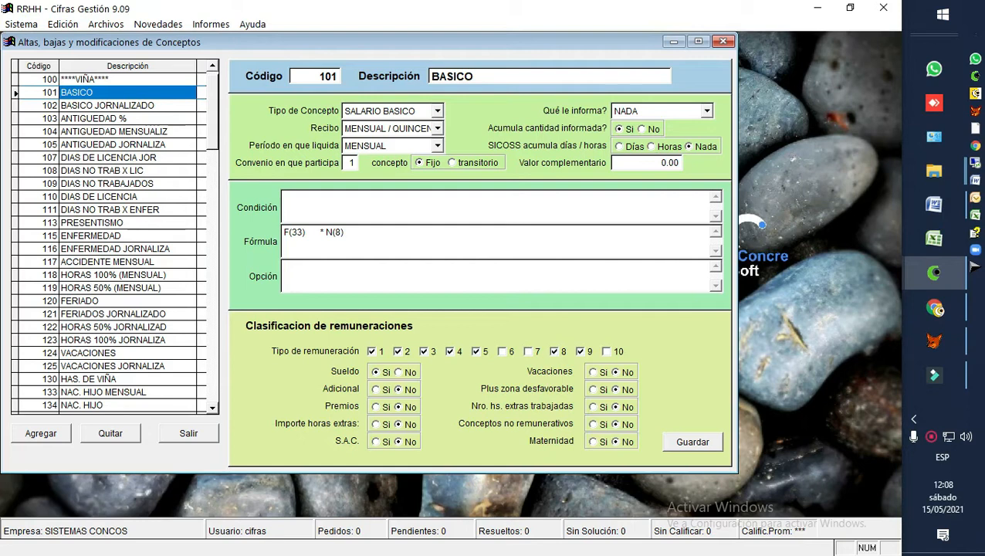
key("Down")
key("Down")
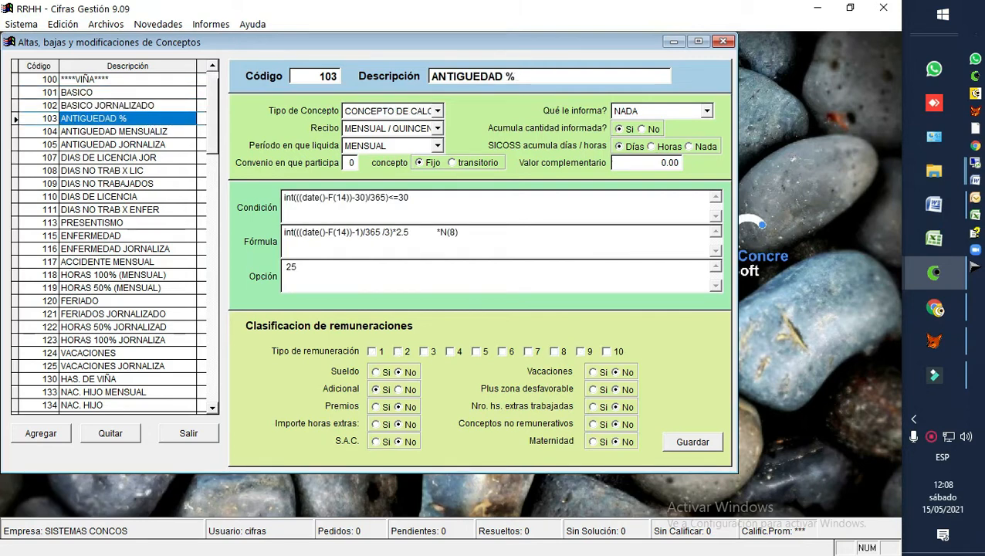
key("Down")
key("Down")
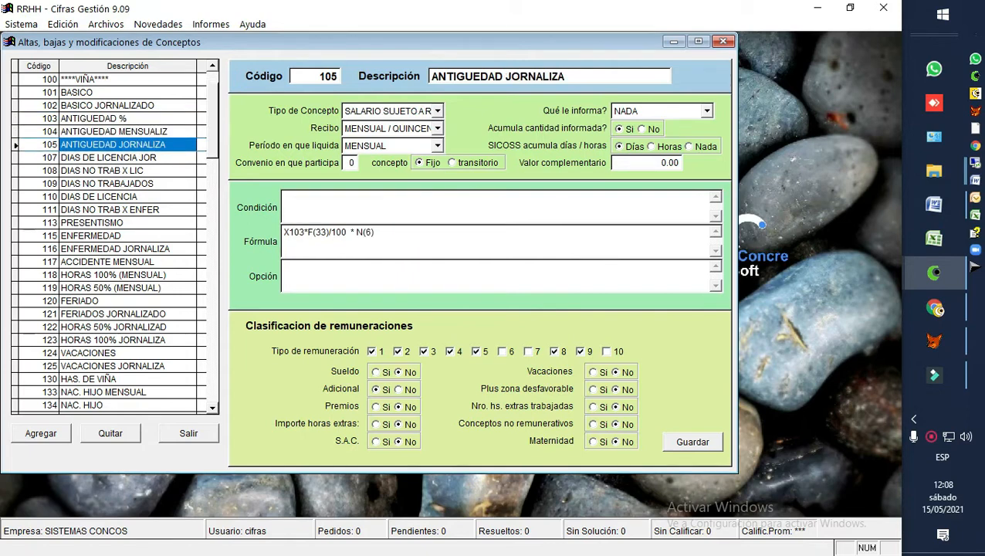
Step: Compare concept 103 with concept 105 and highlight the X103 reference in the formula of 105
key("Up")
key("Up")
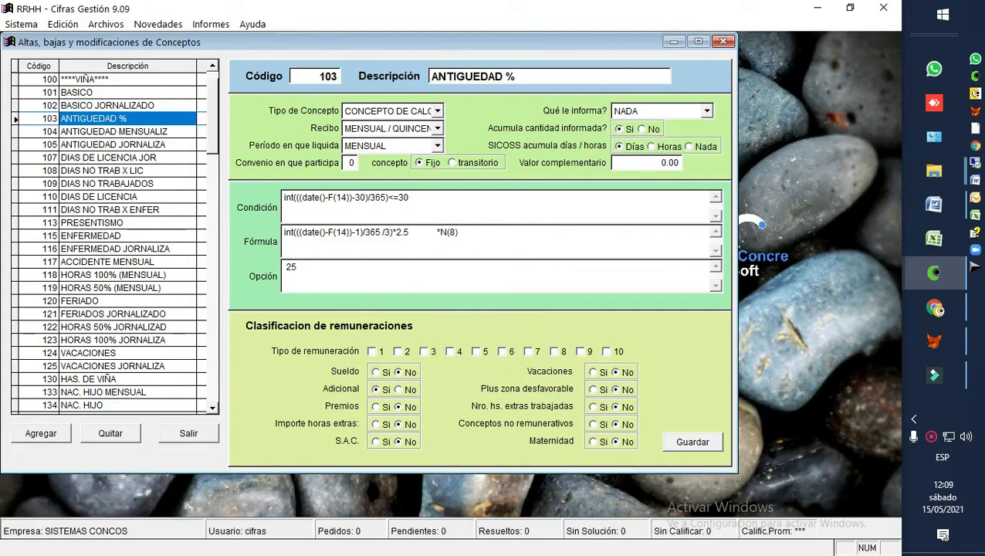
key("Down")
key("Down")
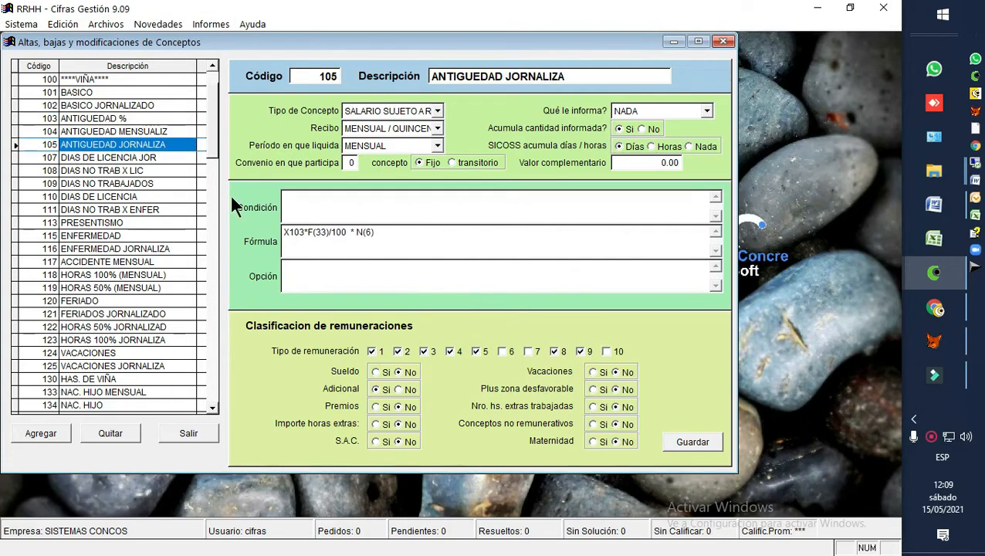
double_click(293, 233)
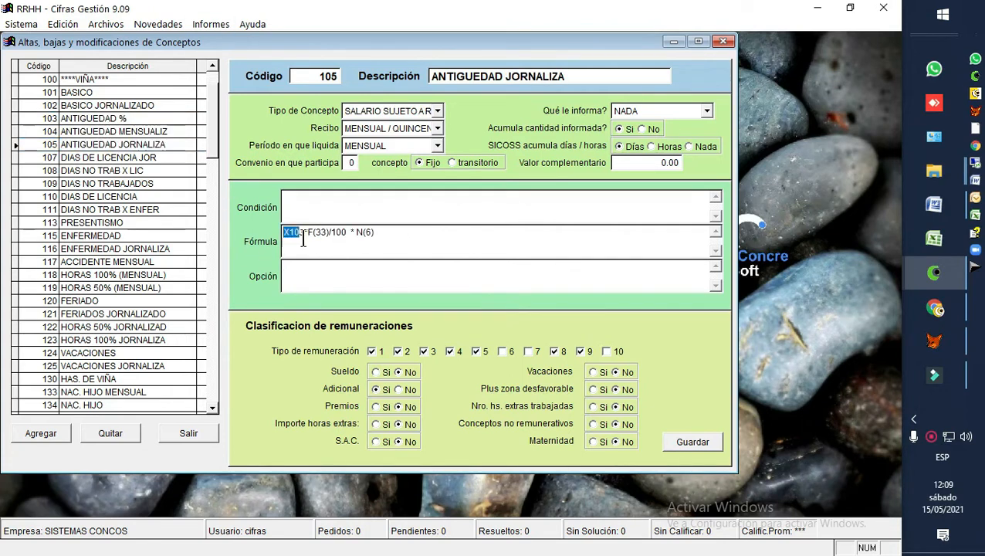
Step: Show concept 103 ANTIGUEDAD % as the referenced concept and return to 105 ANTIGUEDAD JORNALIZA
left_click(47, 118)
left_click(79, 118)
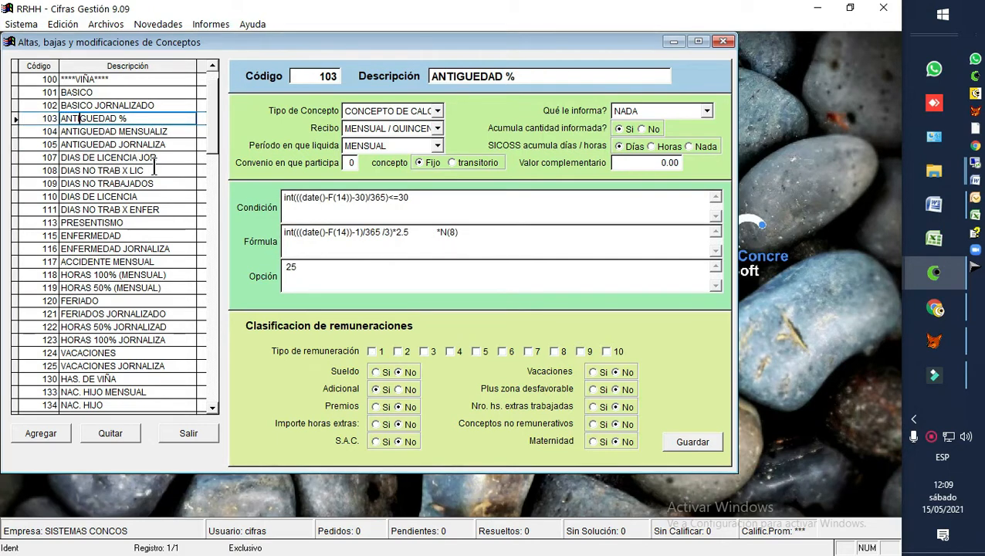
key("ctrl+a")
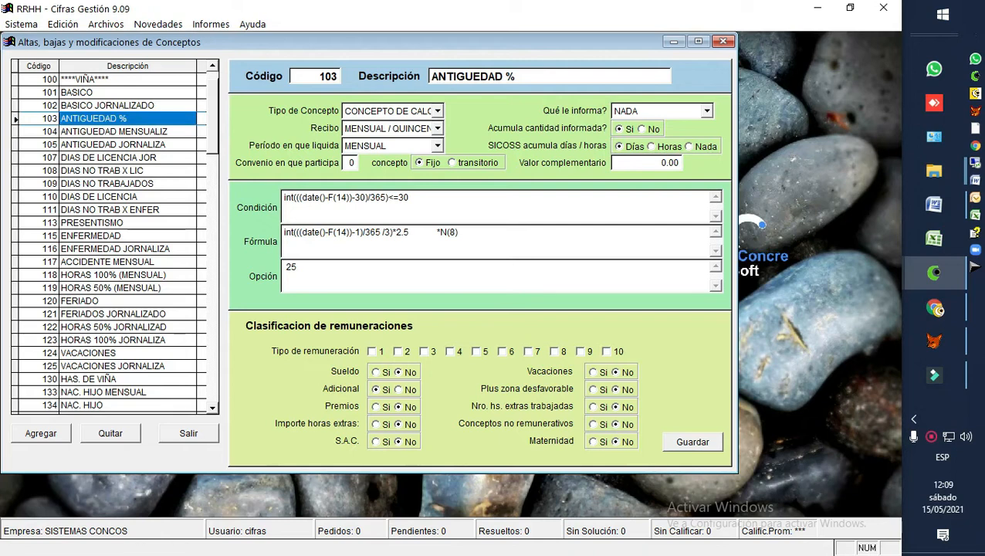
key("Down")
key("Down")
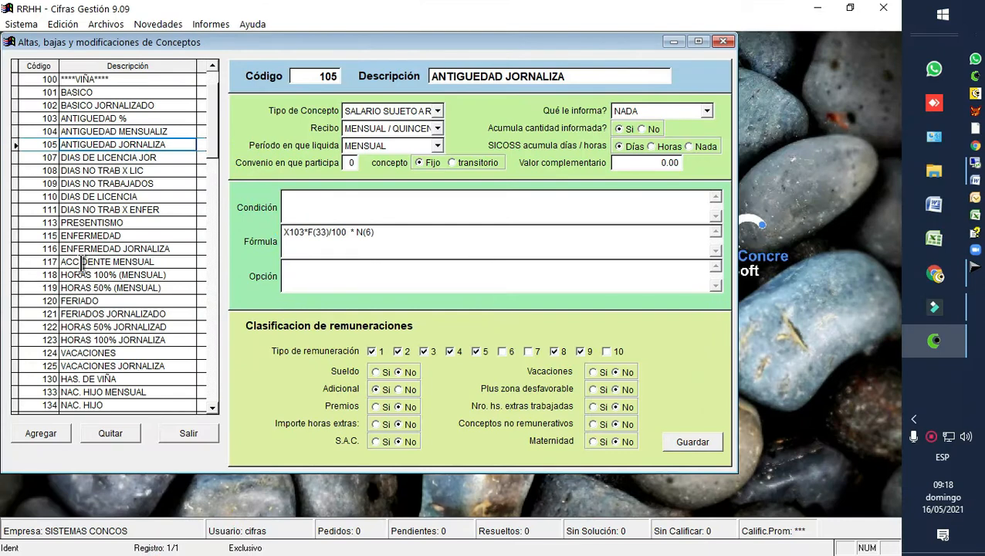
Step: Open concept 107, DIAS DE LICENCIA JOR, and examine the F(33) and N(6) terms of its formula
left_click(108, 157)
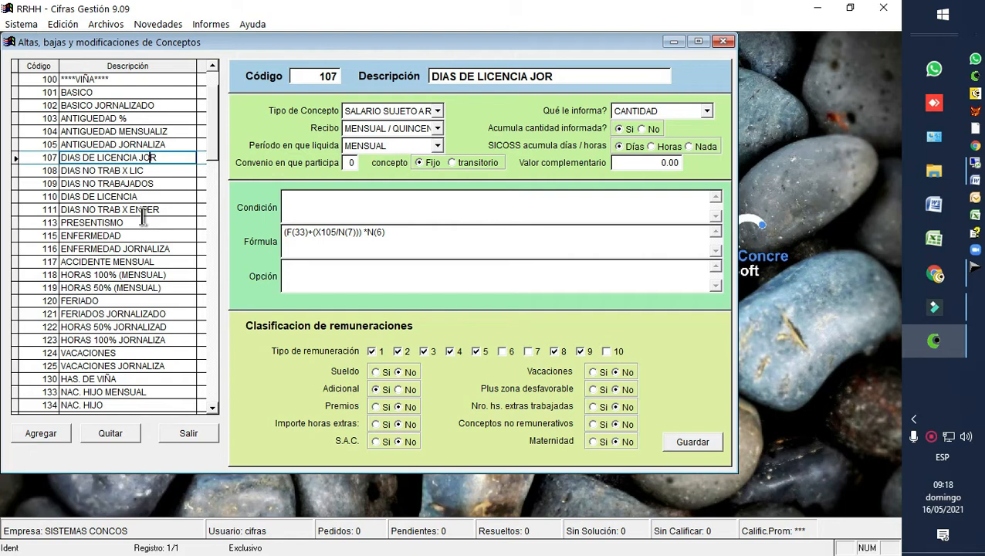
left_click_drag(309, 233, 293, 232)
left_click_drag(293, 233, 287, 232)
left_click_drag(368, 232, 391, 255)
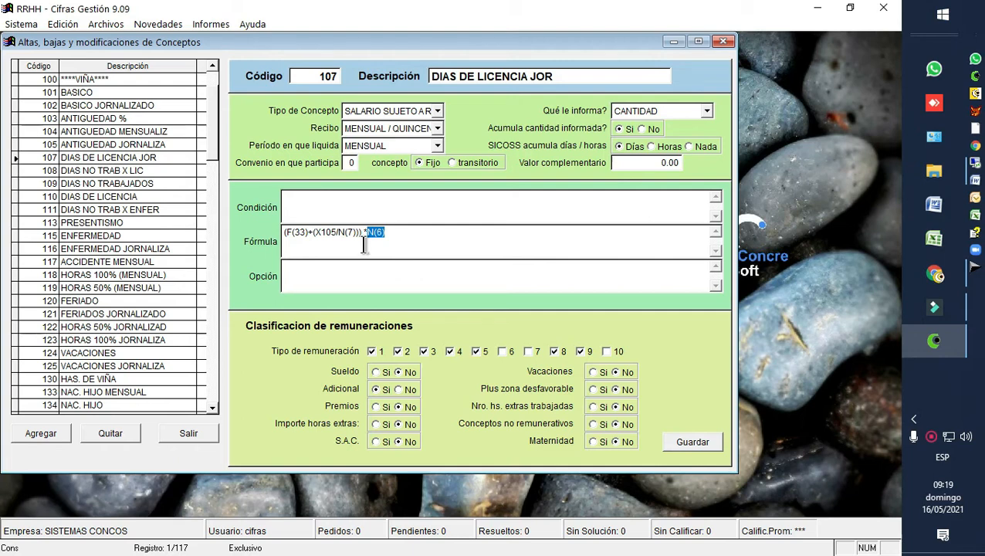
left_click(305, 234)
left_click_drag(306, 234, 284, 234)
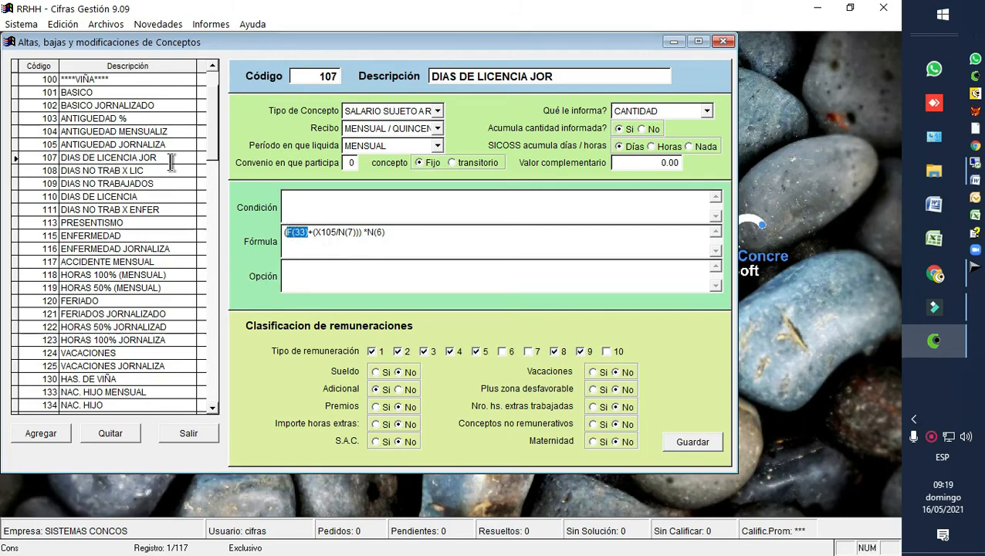
left_click_drag(293, 235, 283, 235)
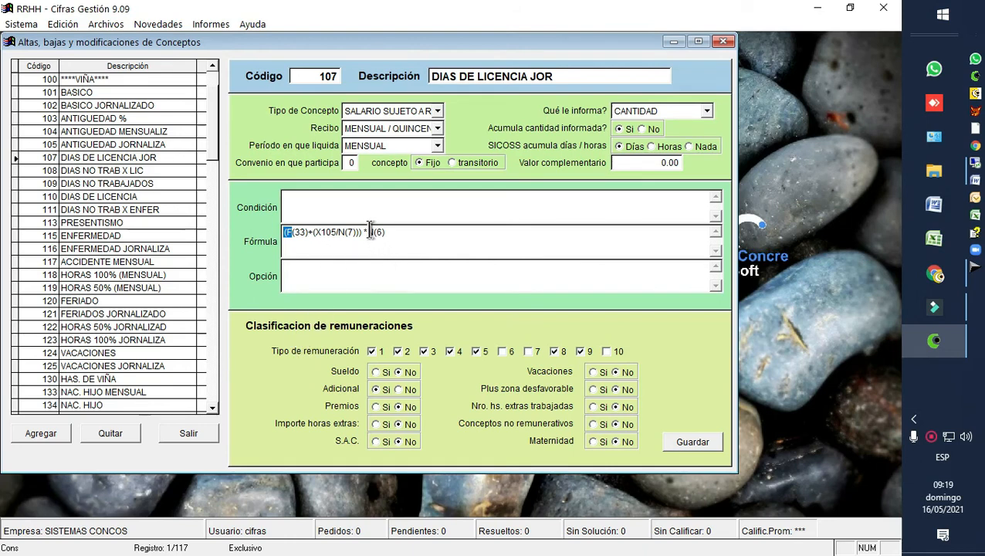
left_click_drag(375, 233, 364, 233)
Step: Review the formulas of concepts 116 ENFERMEDAD JORNALIZA, 118 HORAS 100% (MENSUAL) and 123 HORAS 100% JORNALIZA
left_click(108, 249)
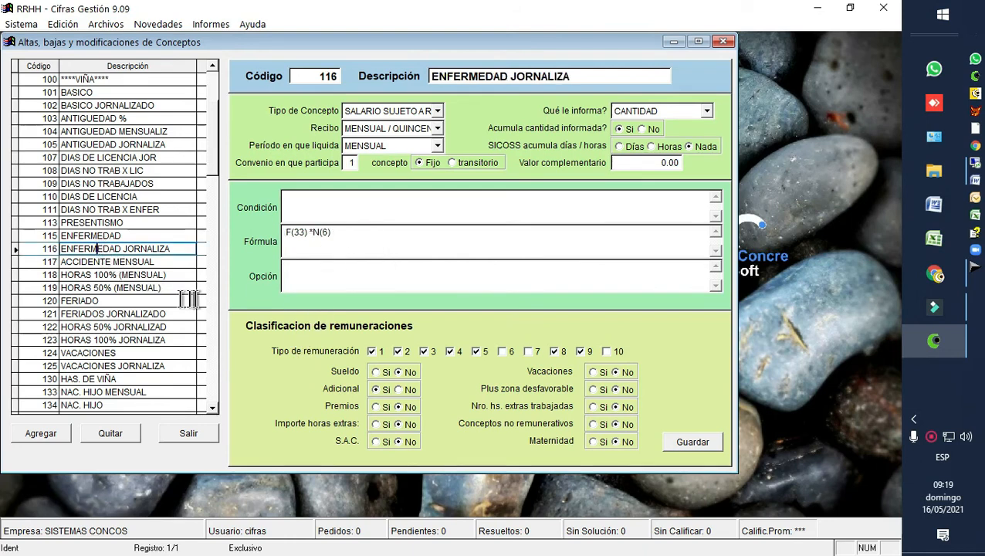
left_click(159, 275)
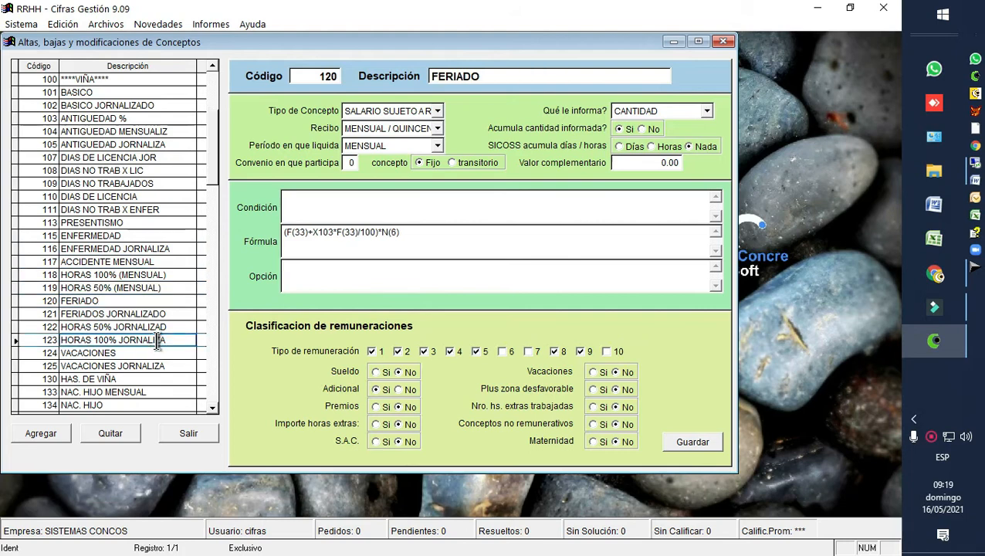
left_click(155, 340)
mouse_move(359, 234)
left_mouse_down()
mouse_move(373, 247)
mouse_move(379, 237)
left_mouse_up()
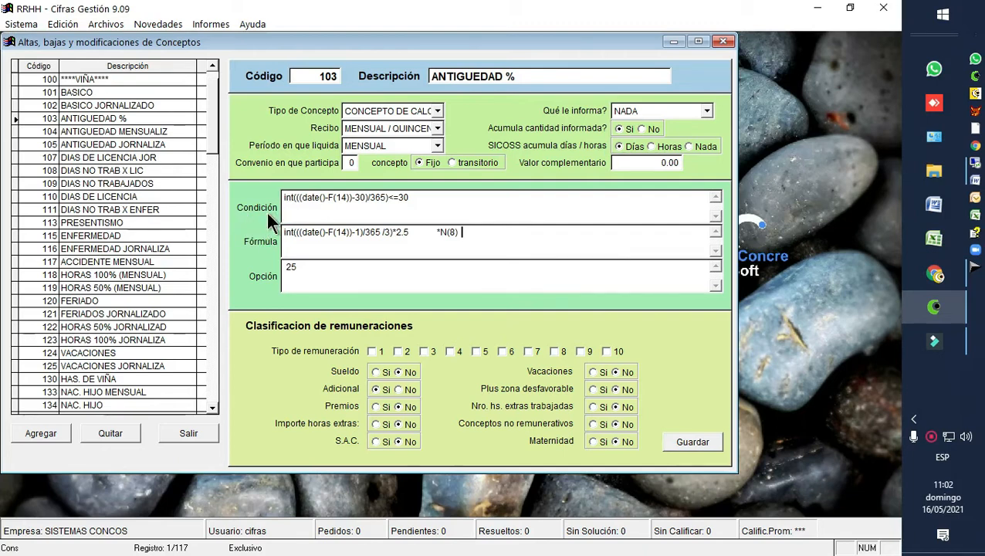
Step: Examine how the condition, formula and option fields of concept 103, ANTIGUEDAD %, work together
left_click_drag(303, 268, 278, 269)
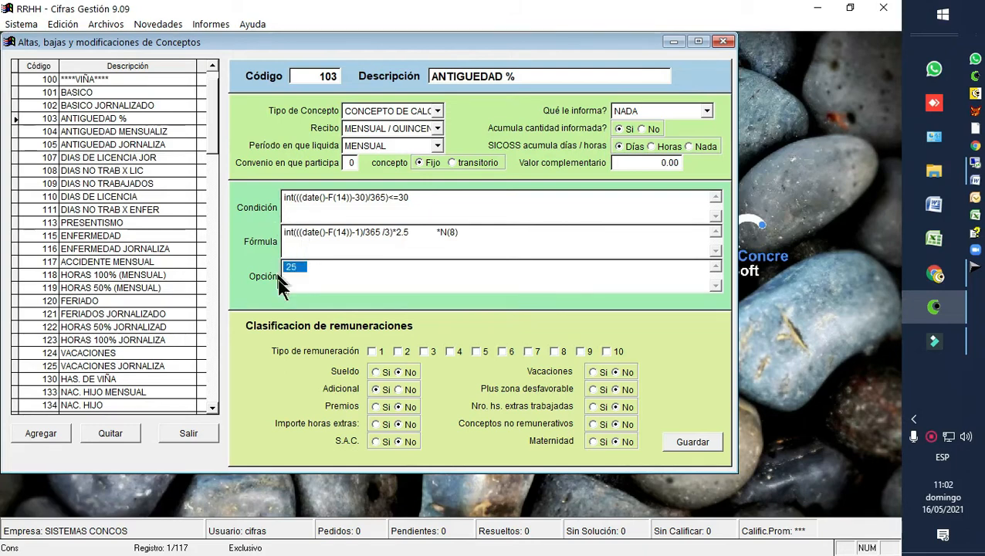
left_click(371, 216)
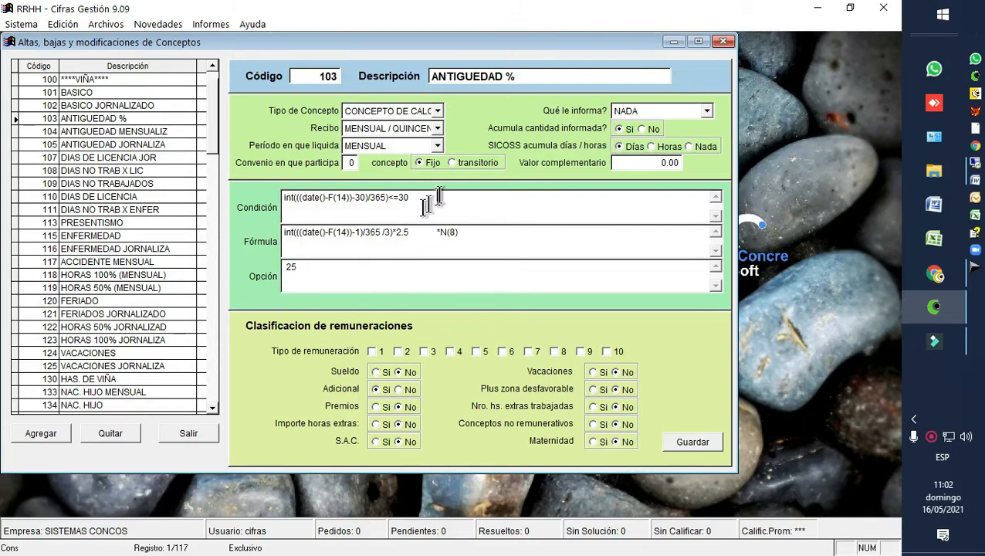
left_click_drag(434, 197, 294, 197)
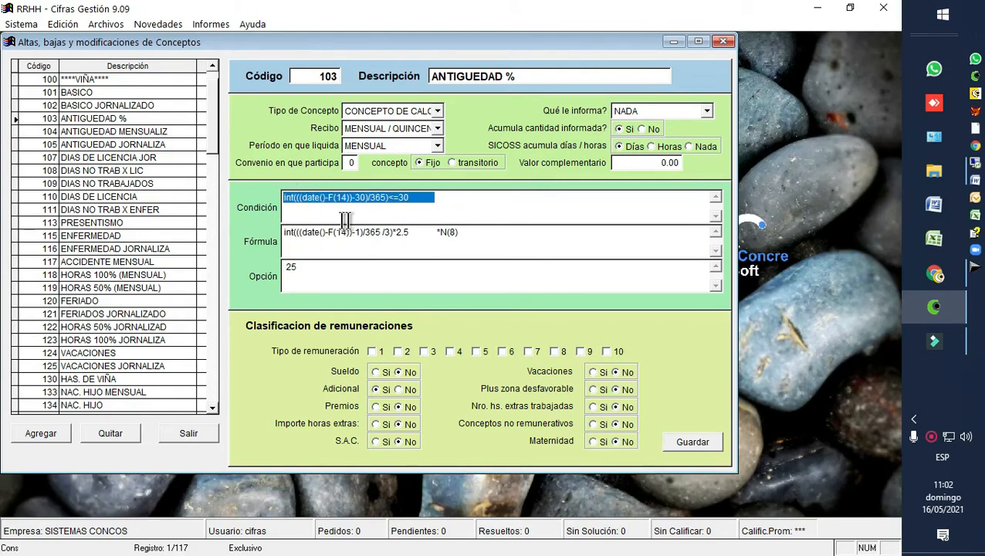
left_click(461, 235)
left_click_drag(461, 235, 287, 226)
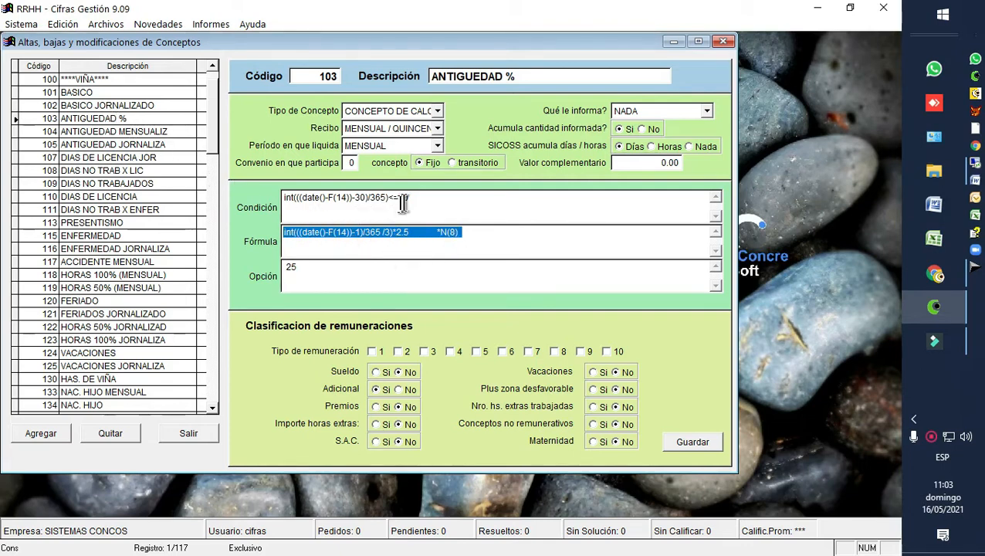
left_click_drag(412, 198, 286, 189)
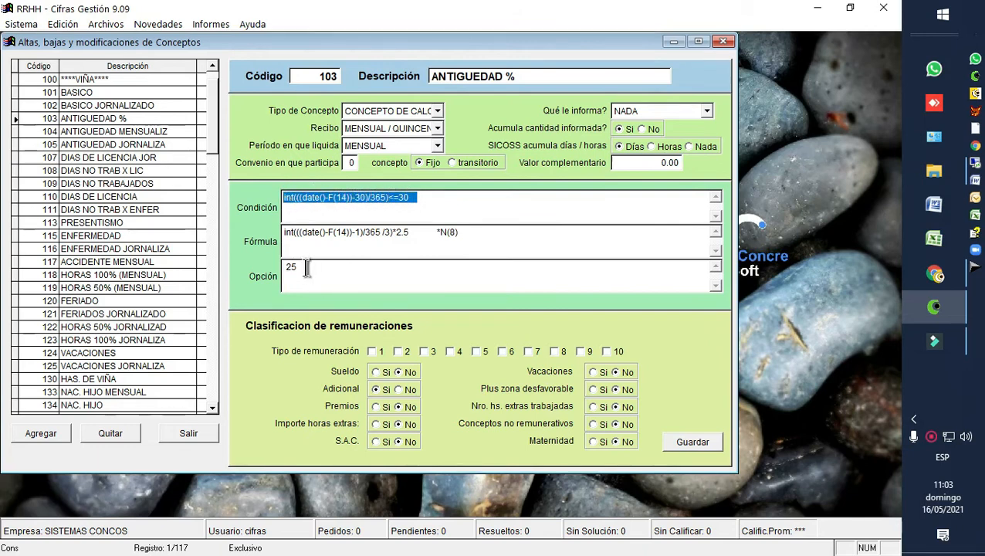
Step: Replace the condition of concept 103, ANTIGUEDAD %, with the explanatory text "si la fecha es menor a ..."
left_click_drag(307, 267, 280, 267)
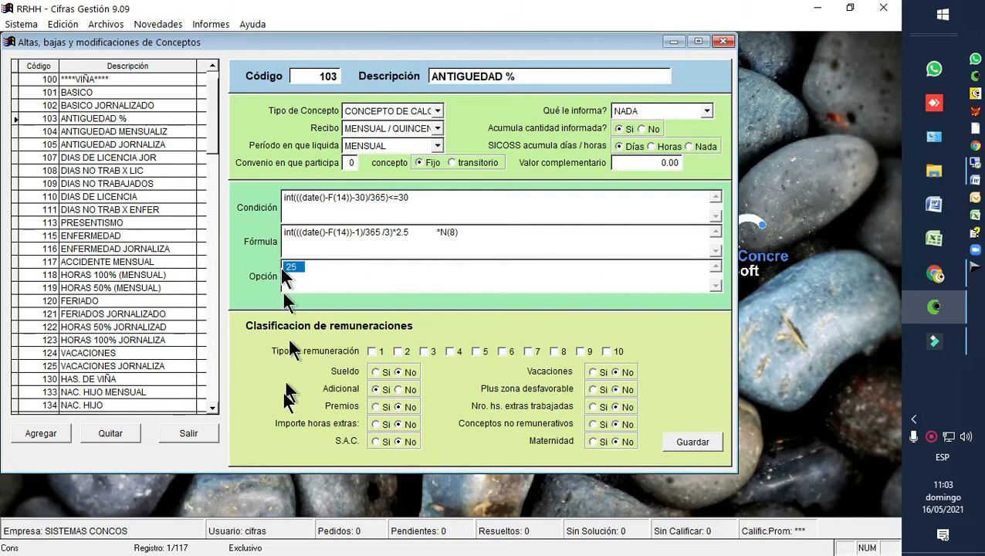
left_click_drag(418, 198, 275, 198)
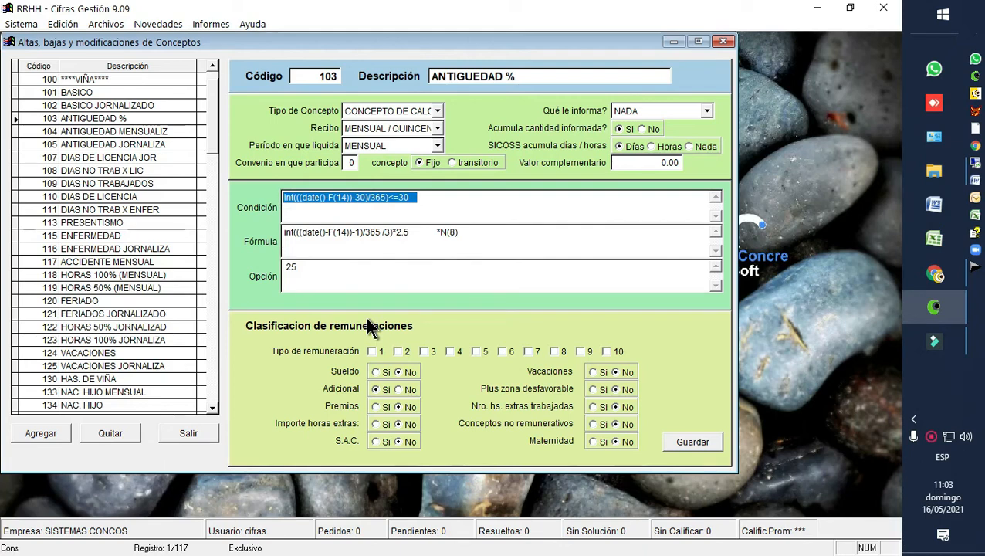
type("si la fe")
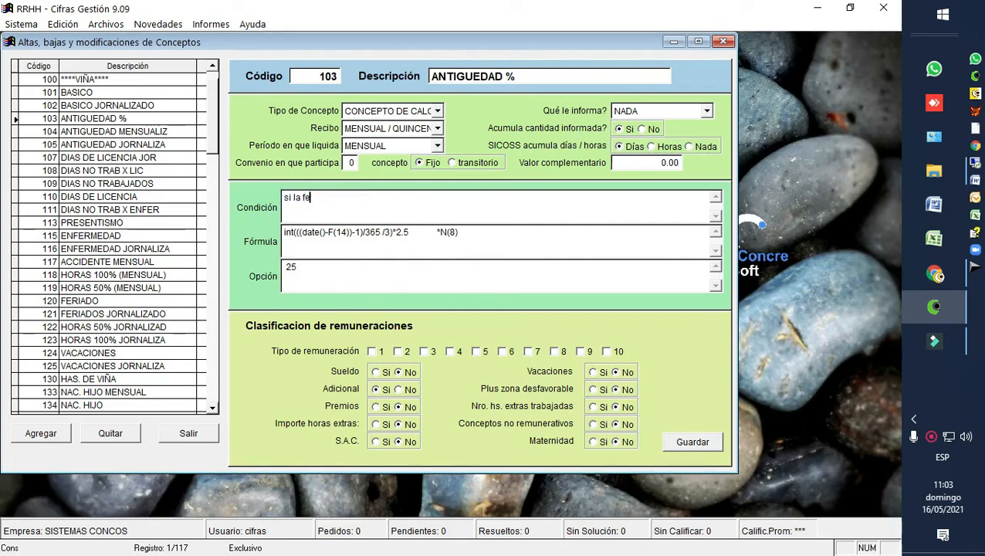
type("cha es menor a ...")
Step: Replace the formula of concept 103 with the explanatory text "el resultado es este"
left_click_drag(471, 233, 238, 206)
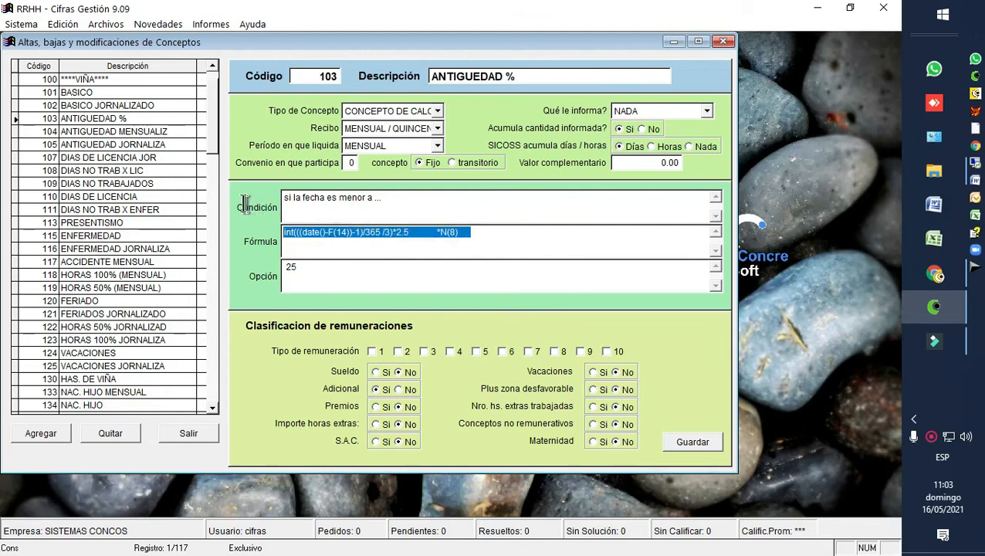
type("el resultado es este")
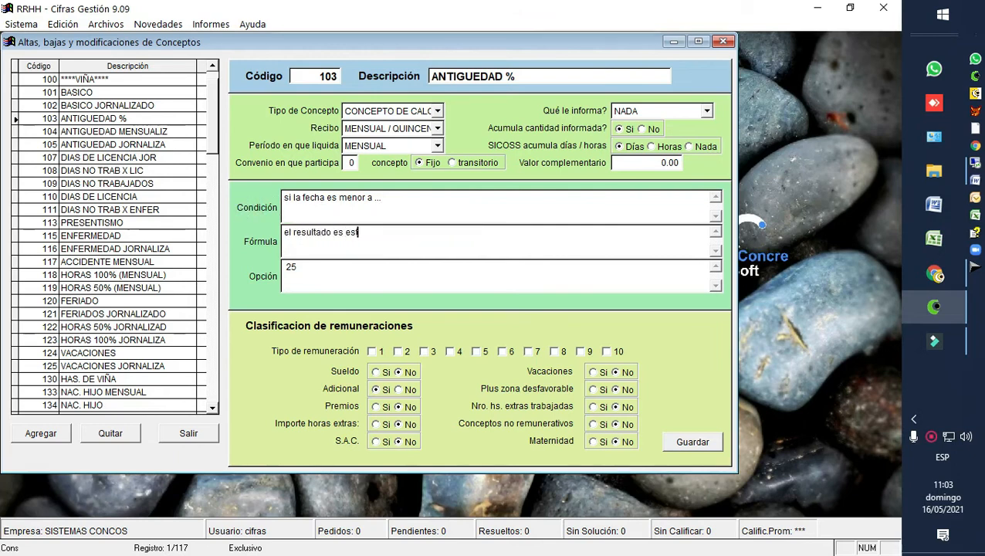
Step: Replace the option value of concept 103 with the explanatory text "en caso contrario es este otro"
double_click(291, 272)
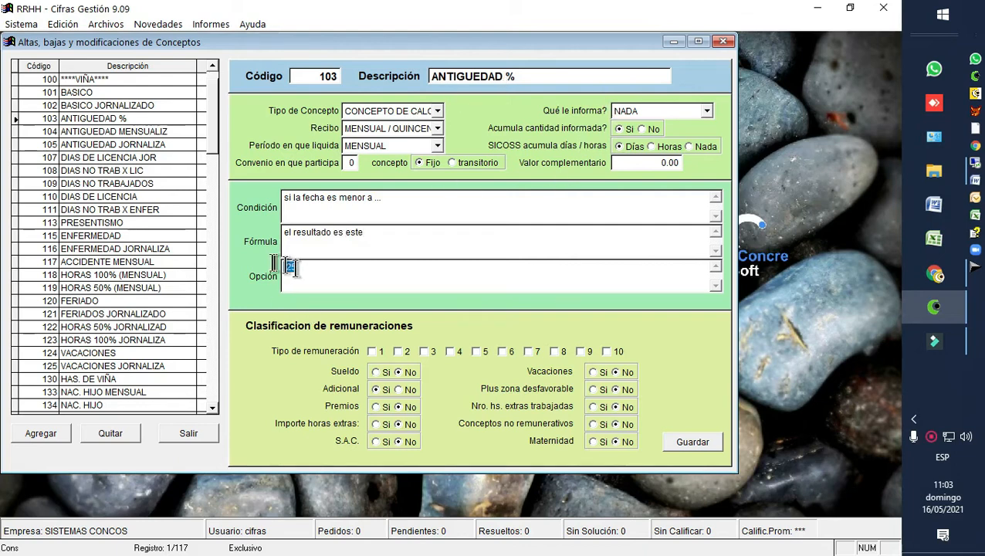
type("en caso co")
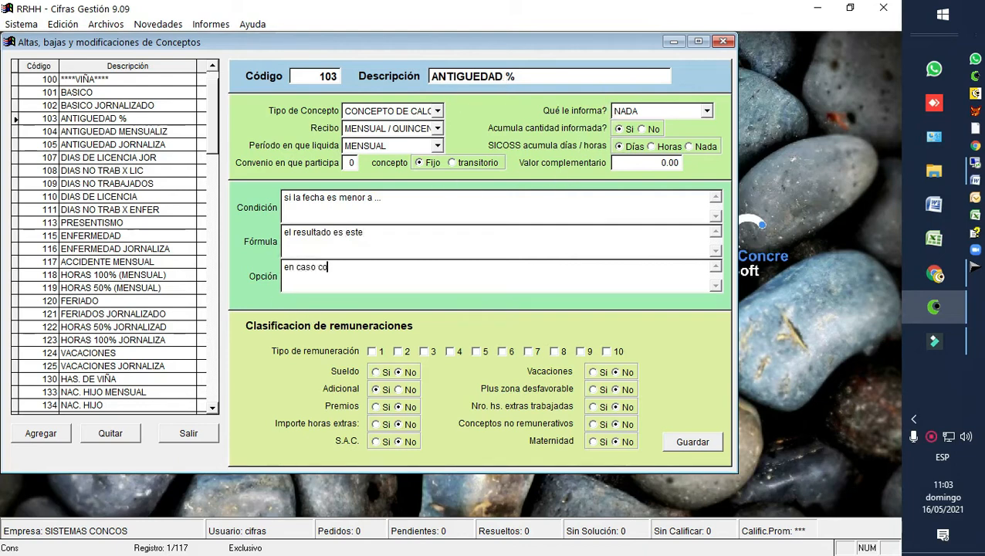
type("ntrario es este otro")
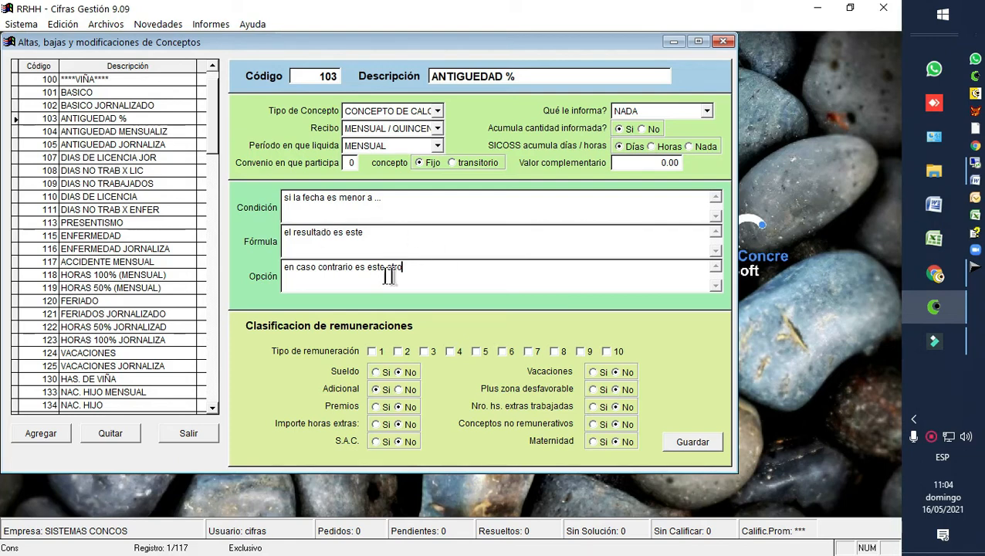
Step: Examine F(33) in the formula of concept 110, DIAS DE LICENCIA, and return to concept 103, ANTIGUEDAD %, to review its date() condition
left_click(116, 196)
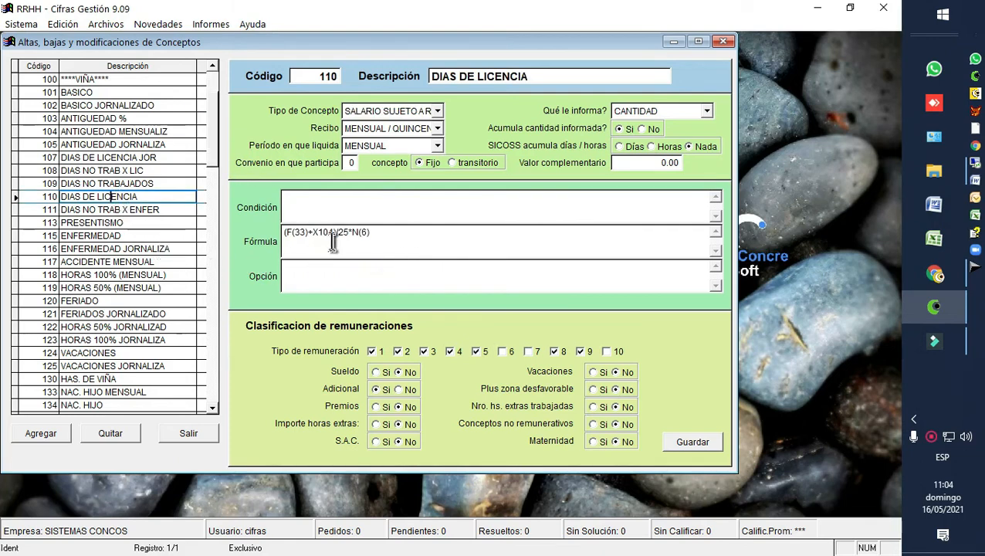
left_click_drag(314, 232, 280, 232)
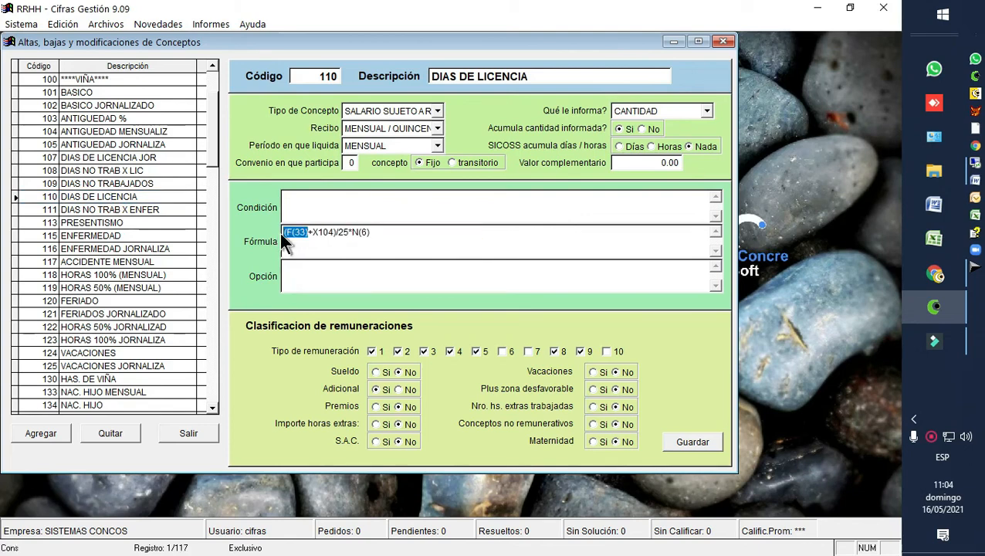
left_click(110, 118)
left_click_drag(327, 202, 300, 203)
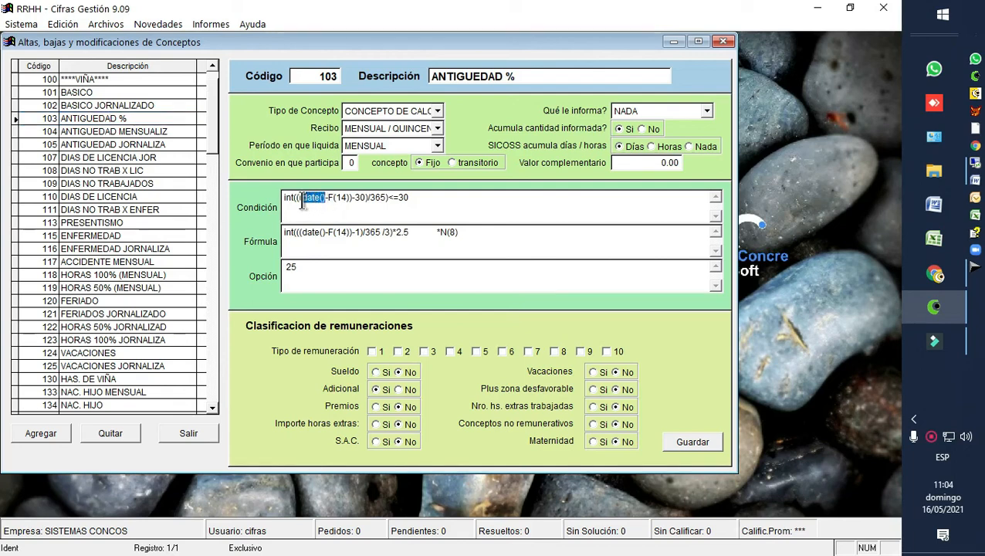
left_click(355, 233)
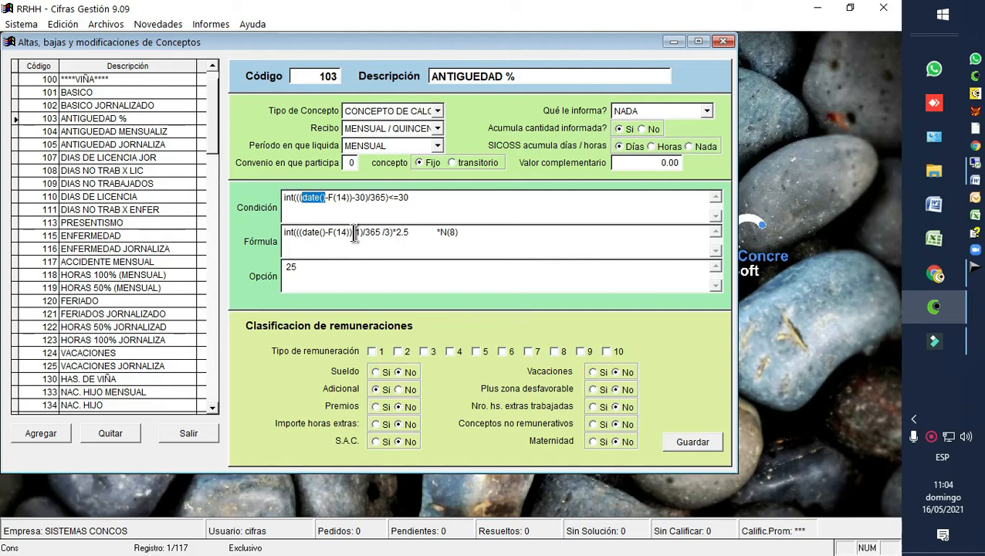
left_click_drag(427, 200, 241, 190)
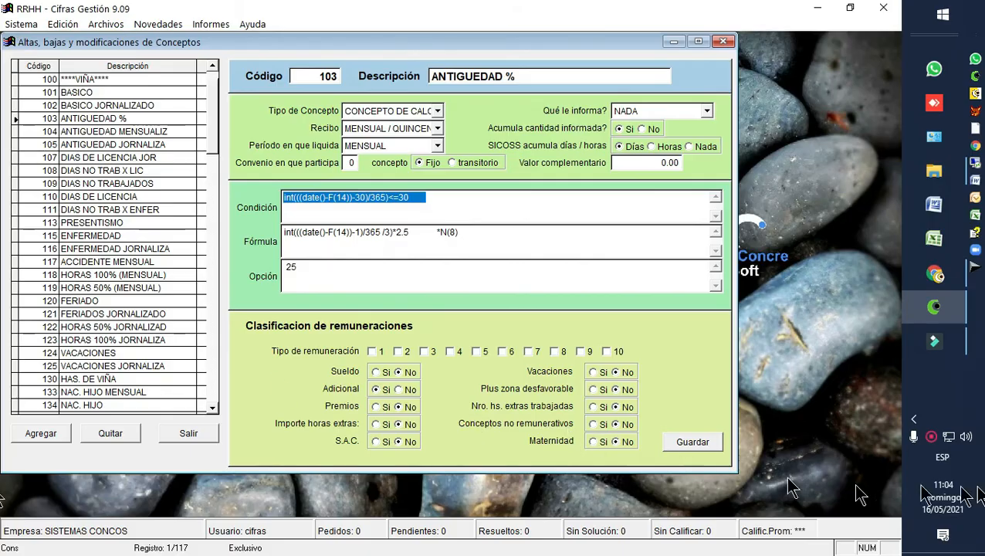